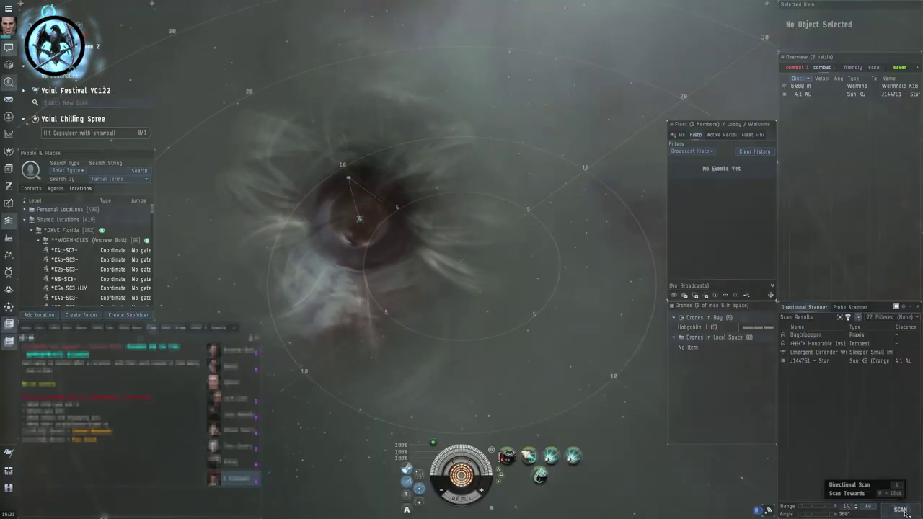
- Run a directional scan at the wormhole, then warp to the destination linked in chat
click(906, 511)
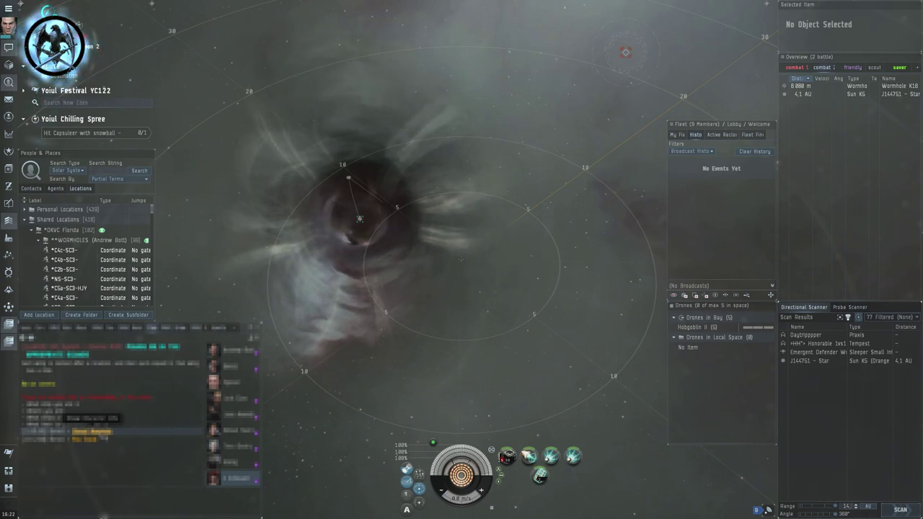
right_click(107, 431)
click(194, 407)
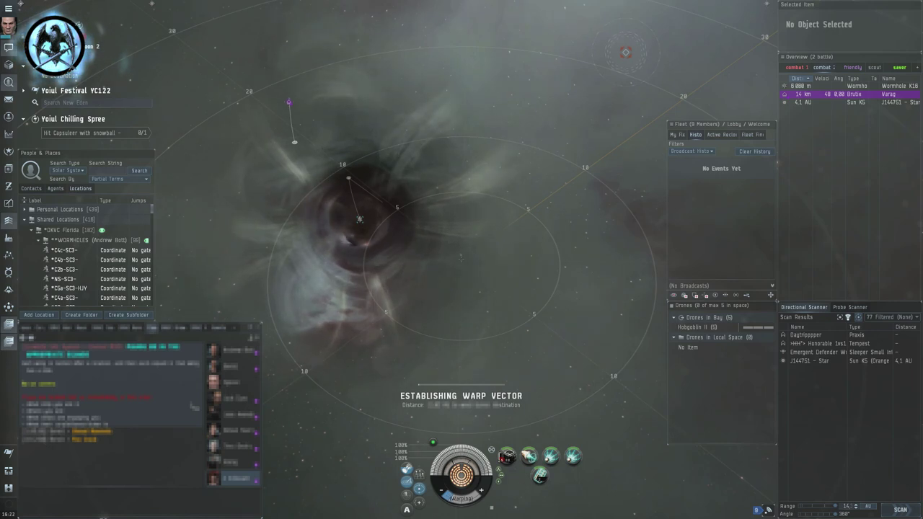
- Rescan with the Directional Scanner during warp and switch the Overview to the pvp preset
click(906, 510)
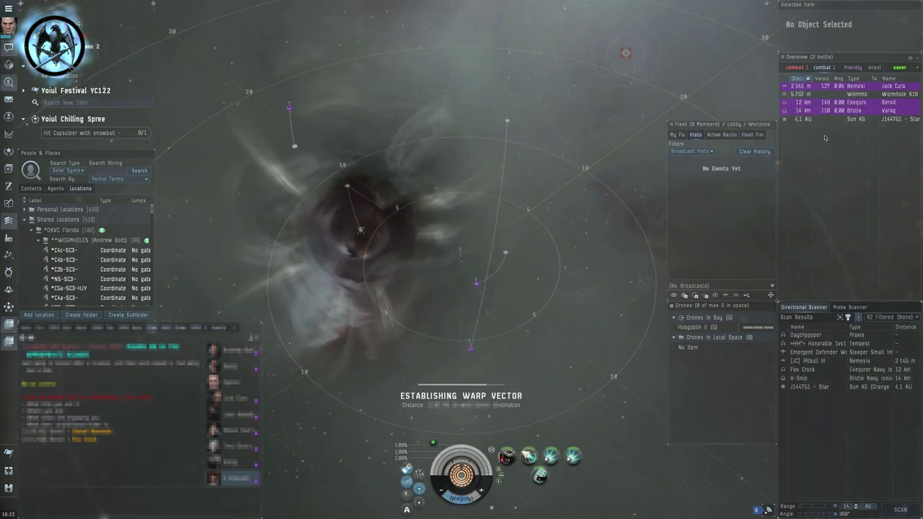
click(799, 72)
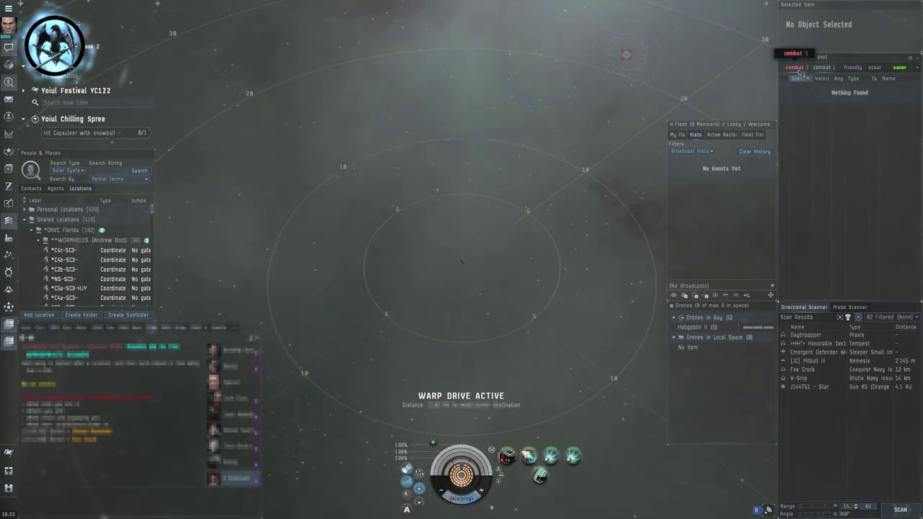
click(901, 510)
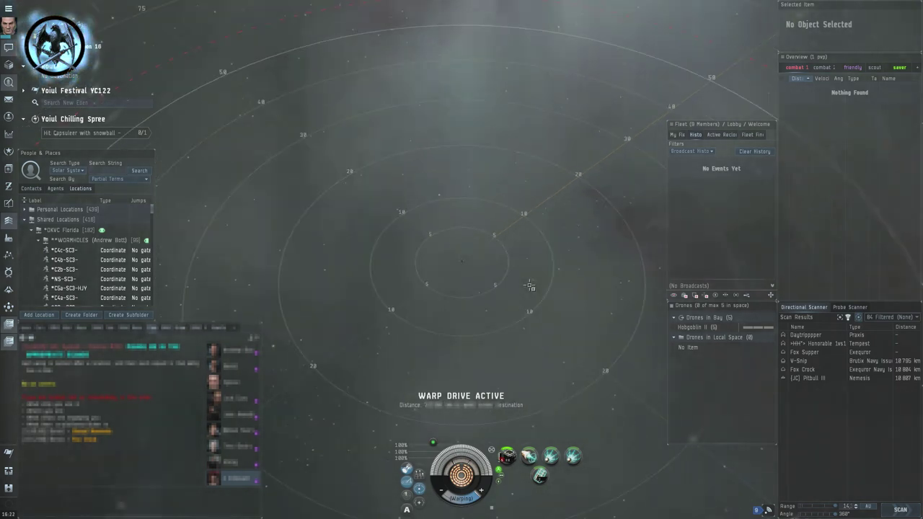
click(901, 511)
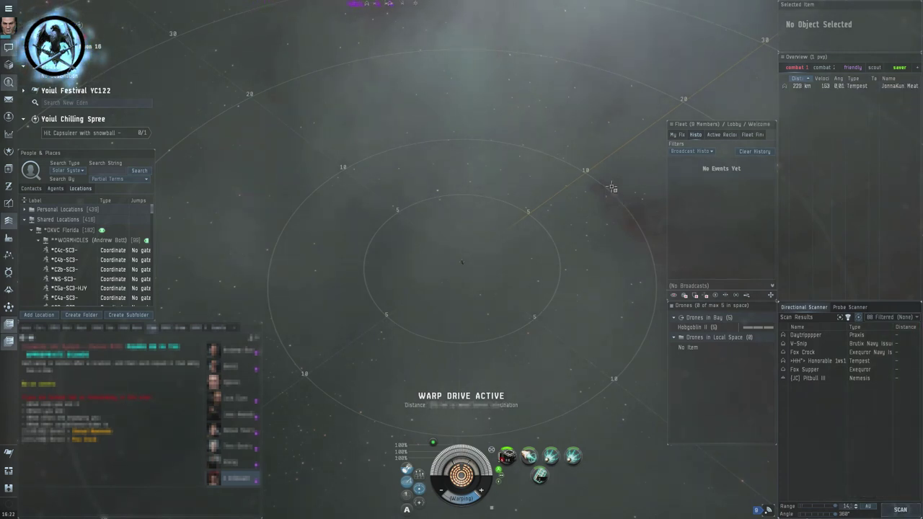
scroll(604, 213, up, 5)
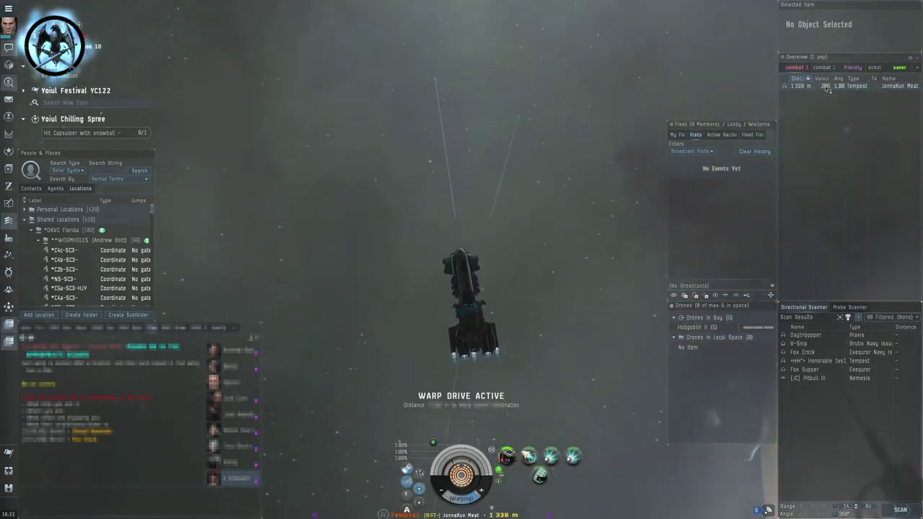
- Target the Tempest, launch five drones, web it, and rescan the area
click(818, 86)
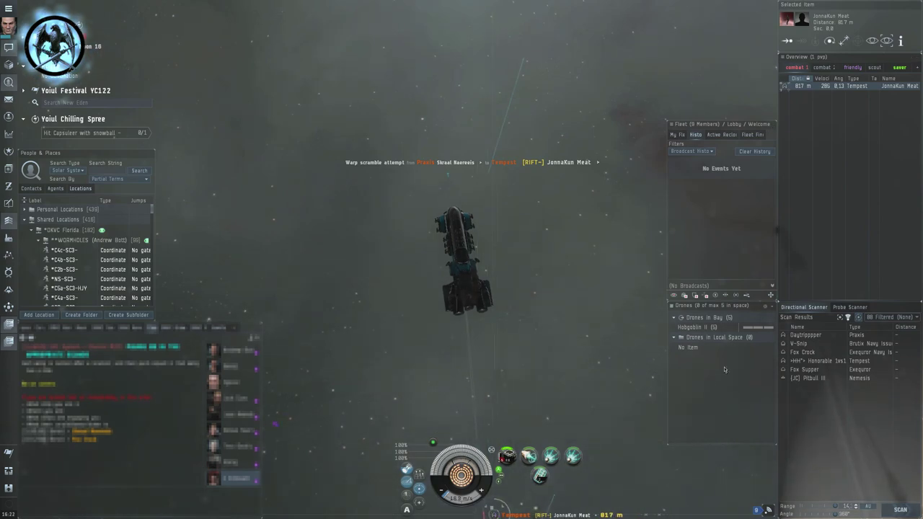
right_click(734, 321)
click(737, 324)
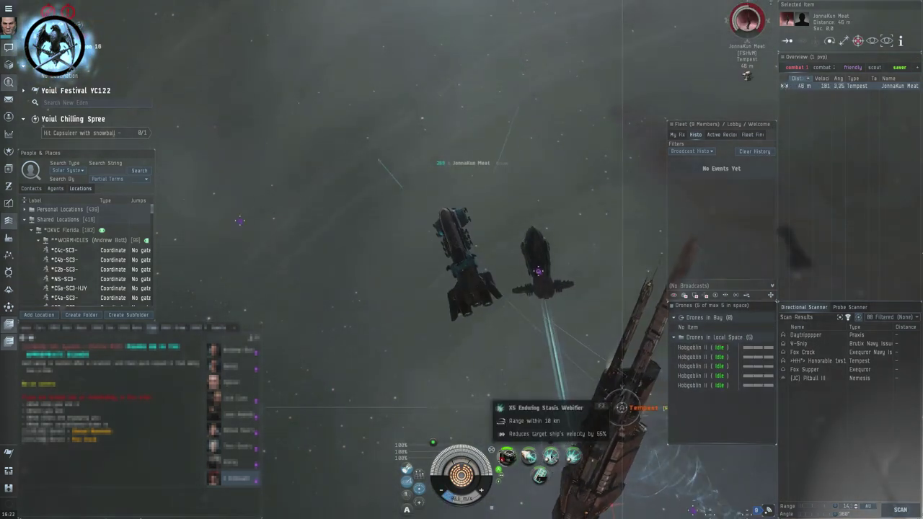
click(551, 457)
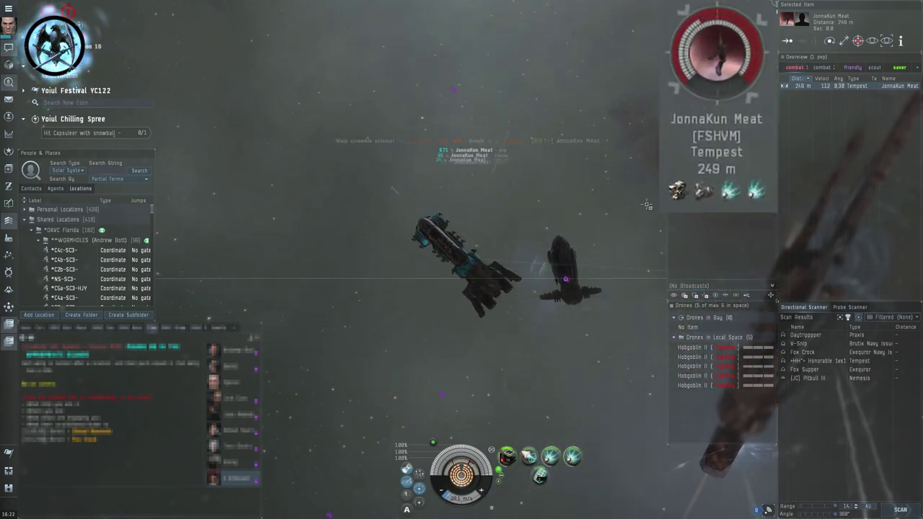
click(900, 510)
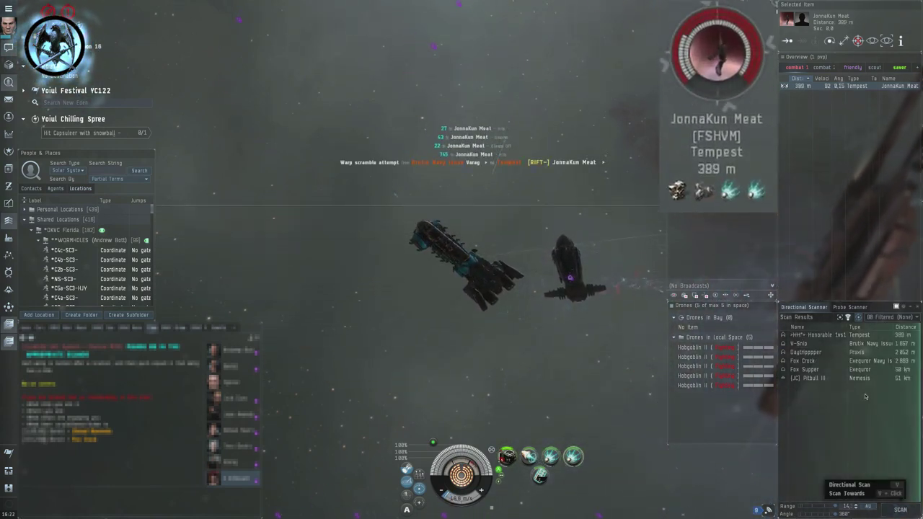
- Switch to the battle overview and warp to the saved wormhole bookmark within 0 m
click(821, 68)
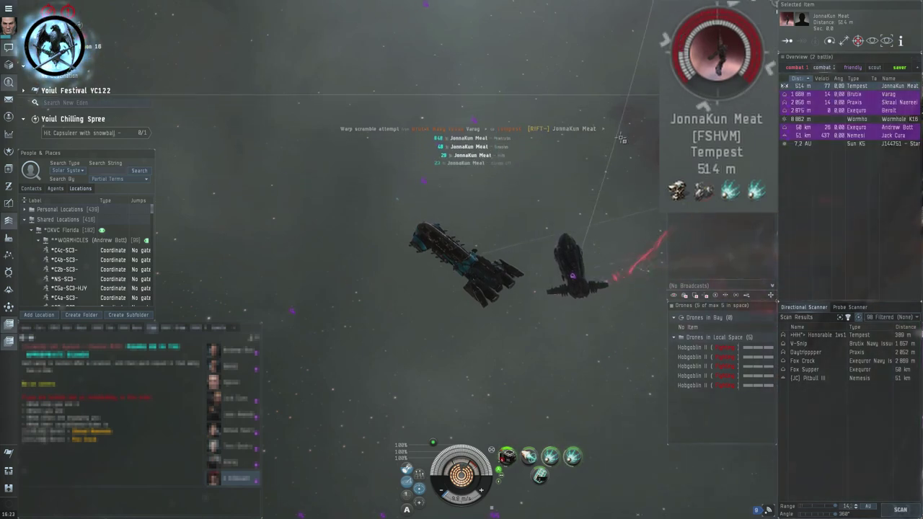
right_click(570, 149)
mouse_move(589, 203)
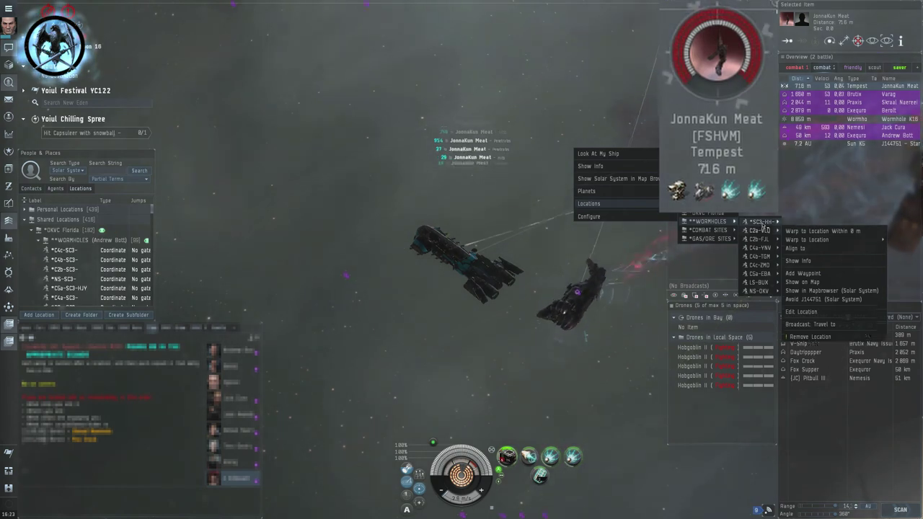
mouse_move(761, 221)
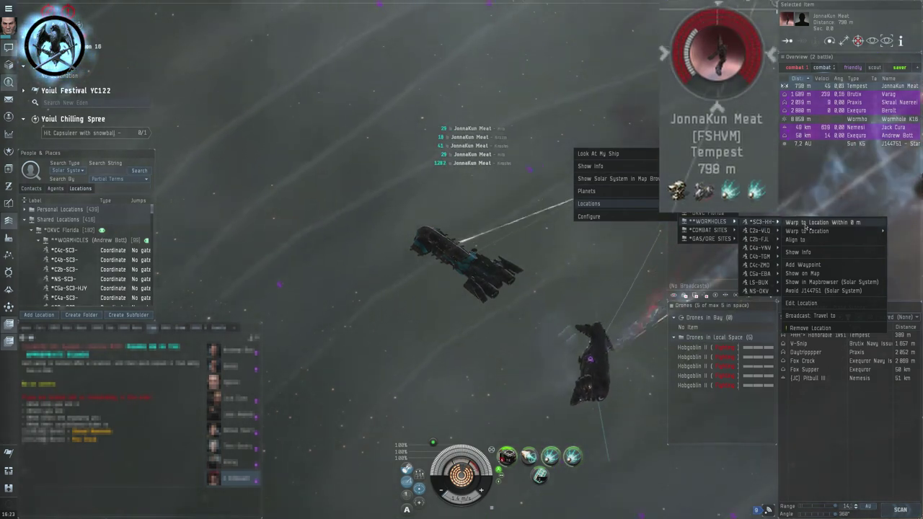
click(806, 223)
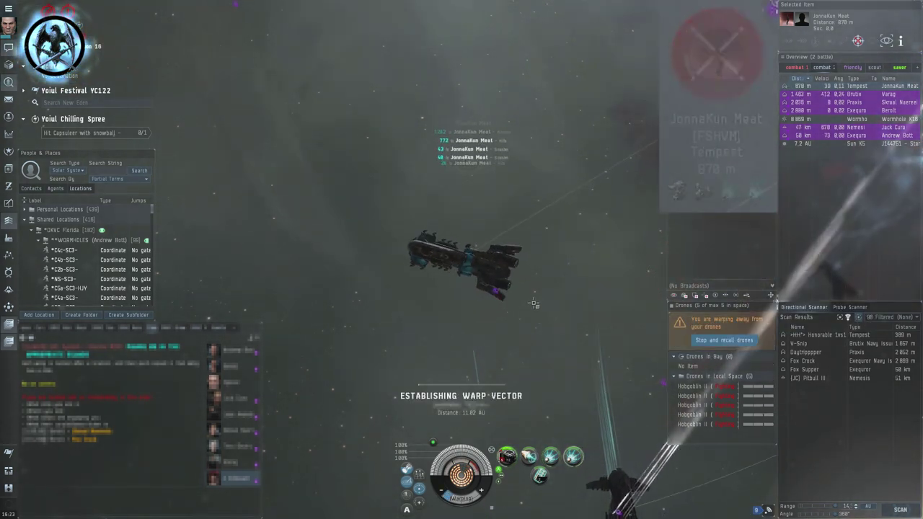
- Try to recall the drones, rescan, then select Wormhole K162 and jump through
right_click(735, 380)
click(764, 404)
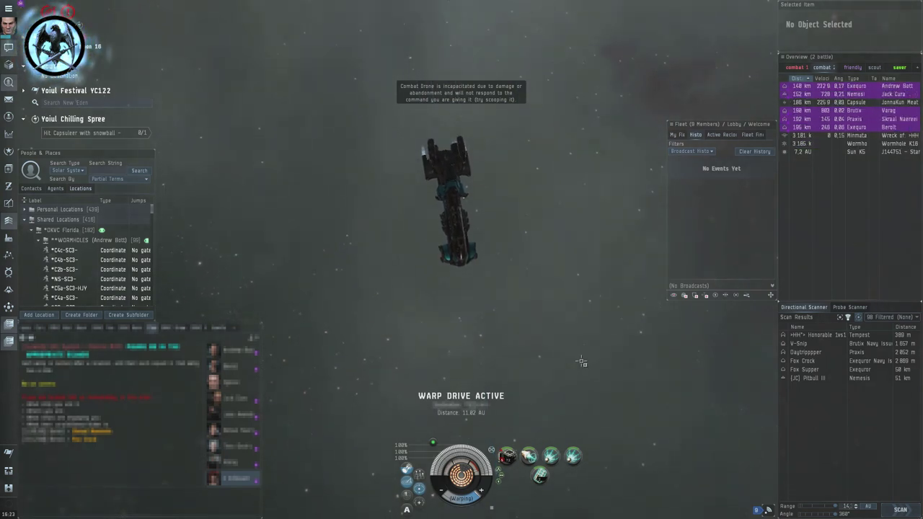
key(v)
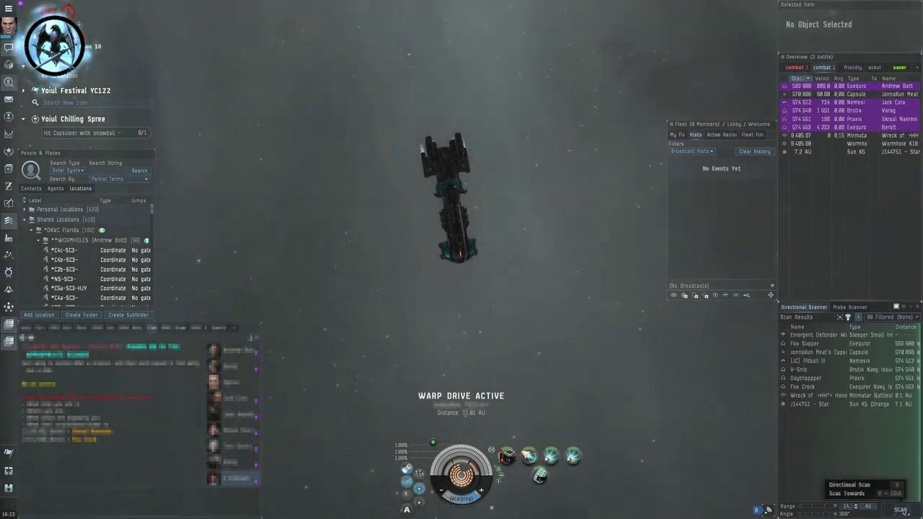
scroll(649, 392, down, 5)
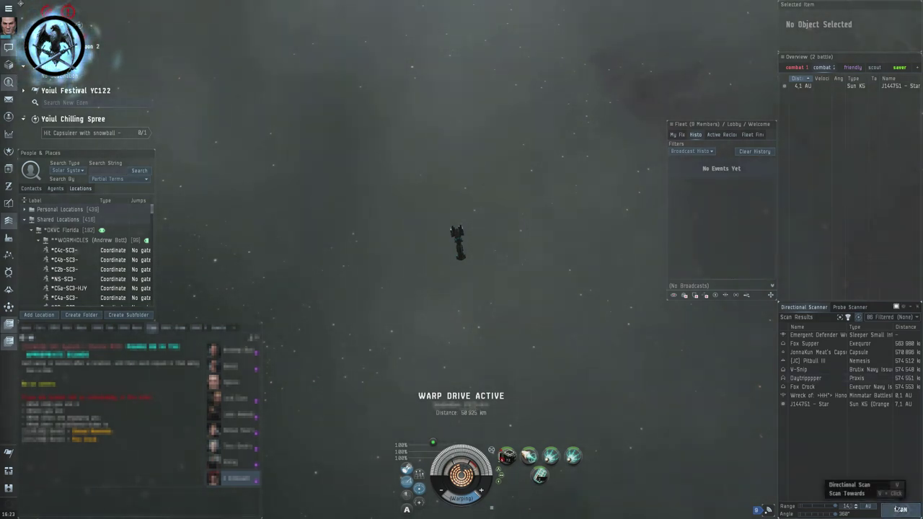
click(901, 509)
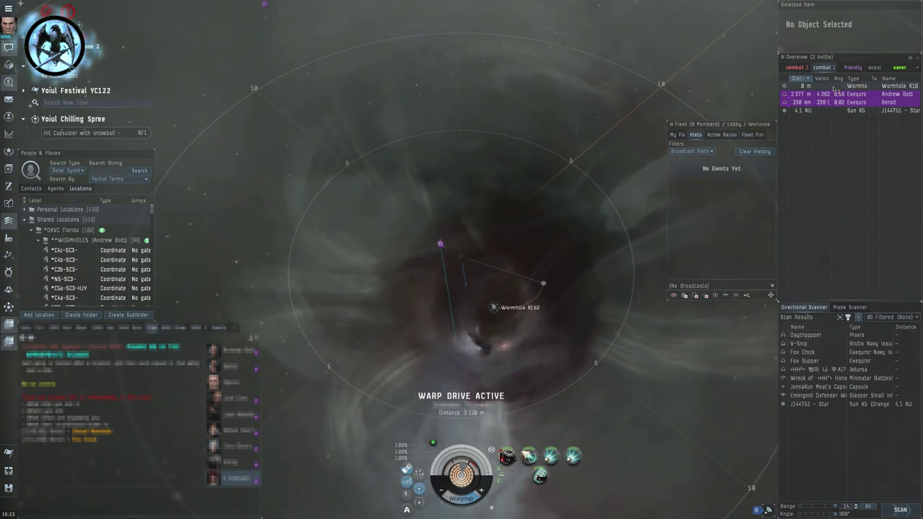
click(493, 302)
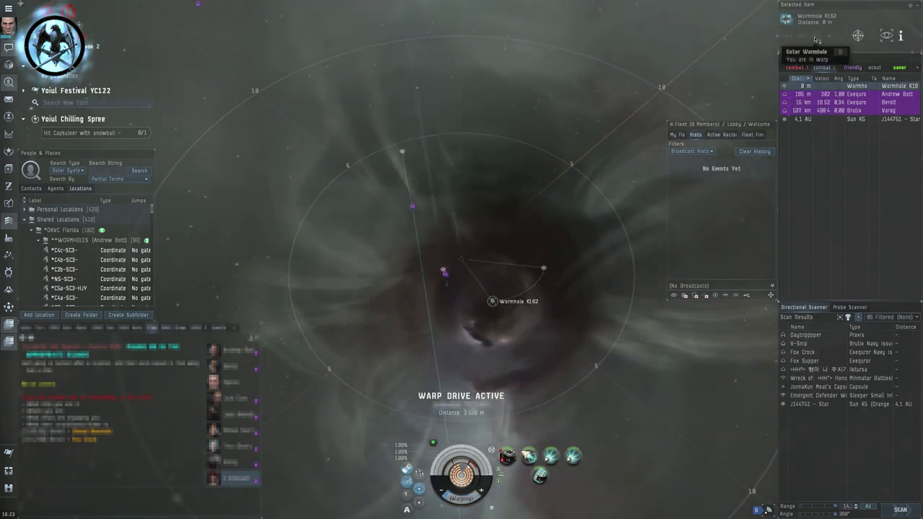
click(815, 36)
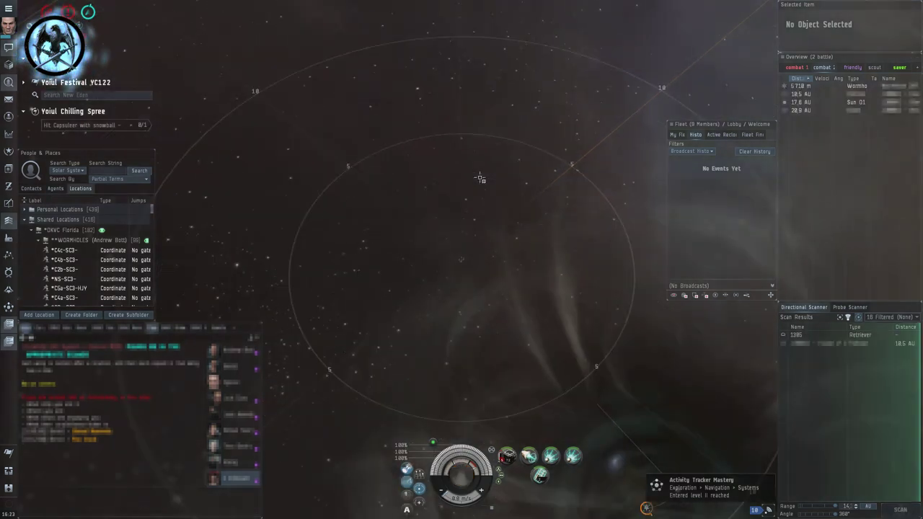
- Warp to the bookmarked wormhole within 0 m, run a scan, and view Local chat members
right_click(482, 179)
mouse_move(499, 241)
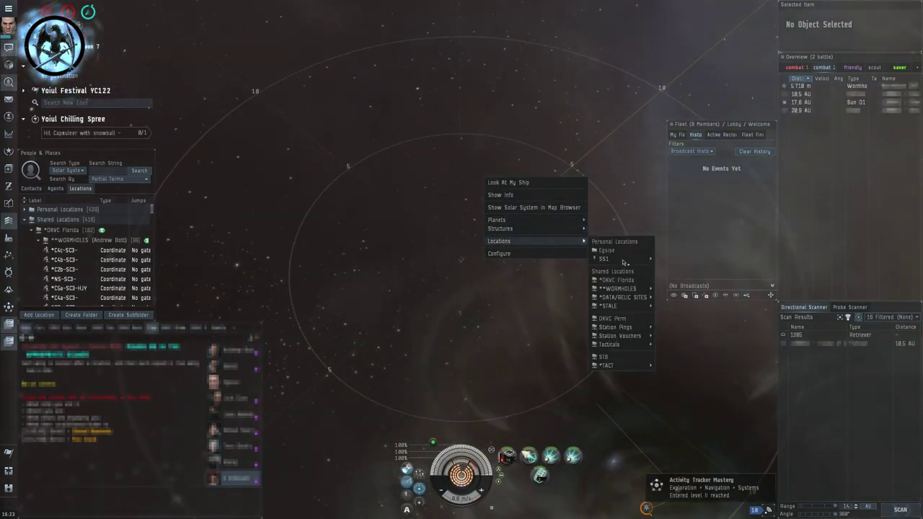
mouse_move(618, 289)
mouse_move(677, 297)
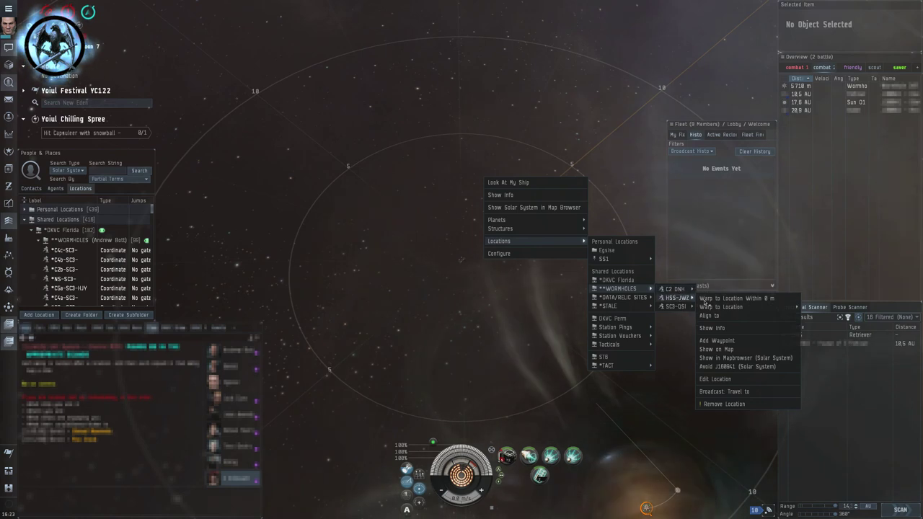
click(718, 299)
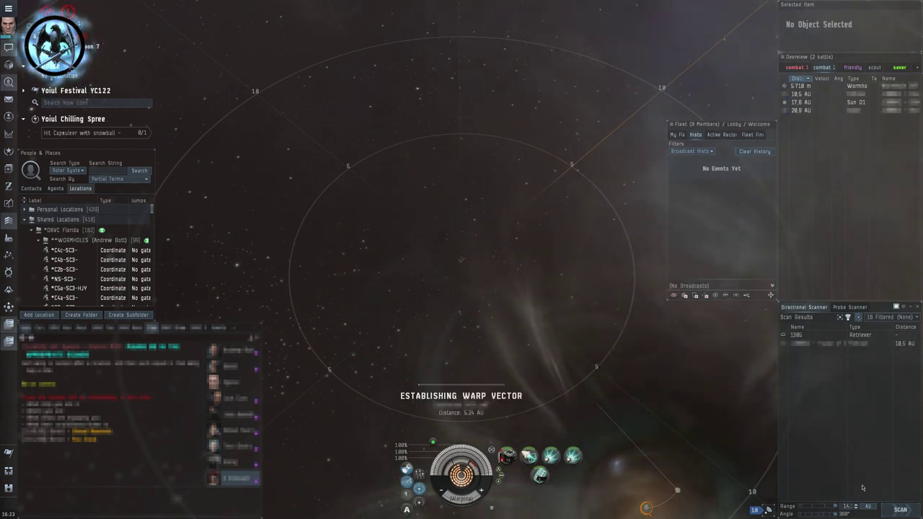
click(900, 510)
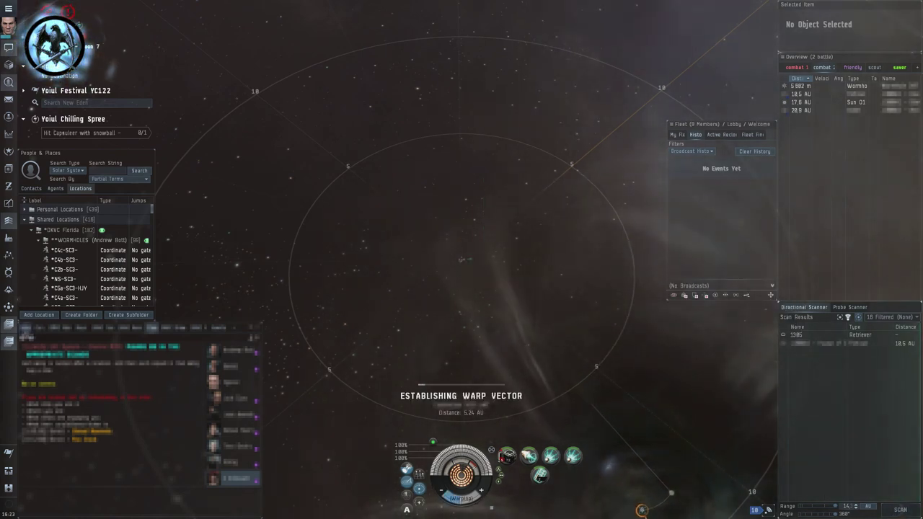
click(26, 315)
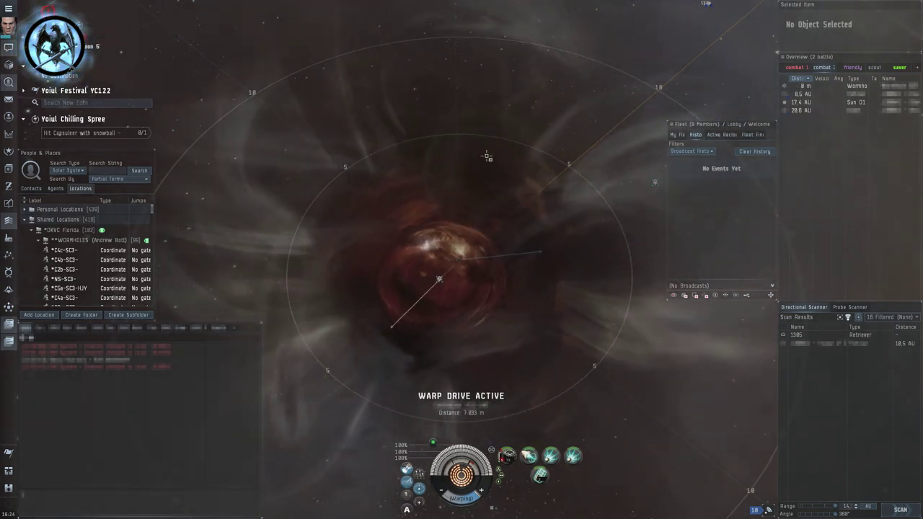
- Scan three more times, then warp to within 0 m of the object 8.5 AU away
click(900, 512)
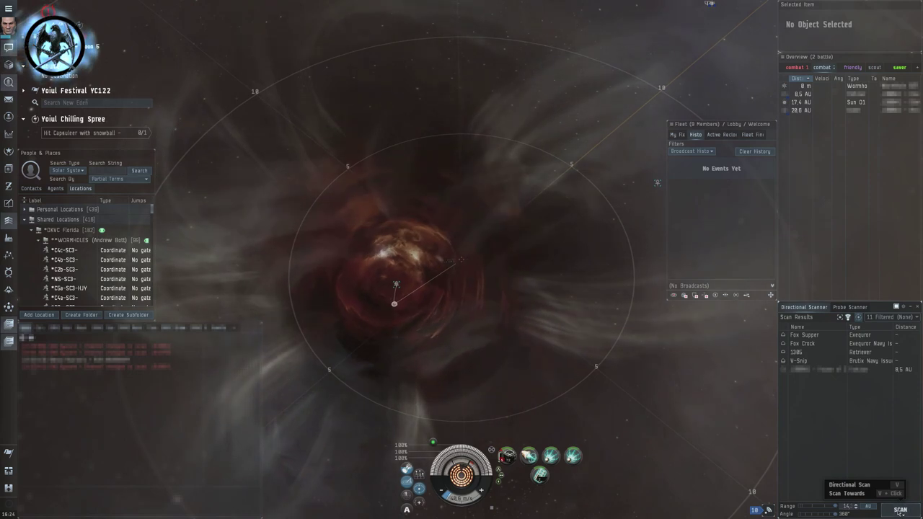
click(901, 511)
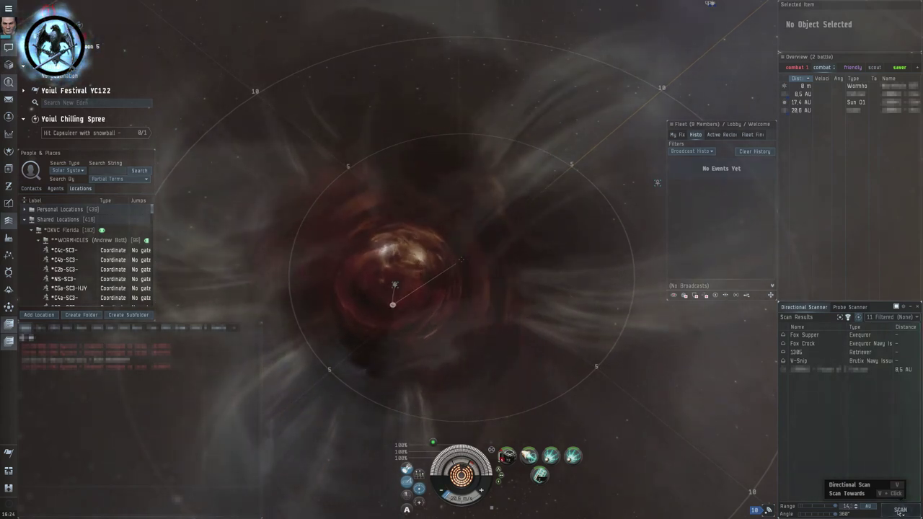
click(901, 511)
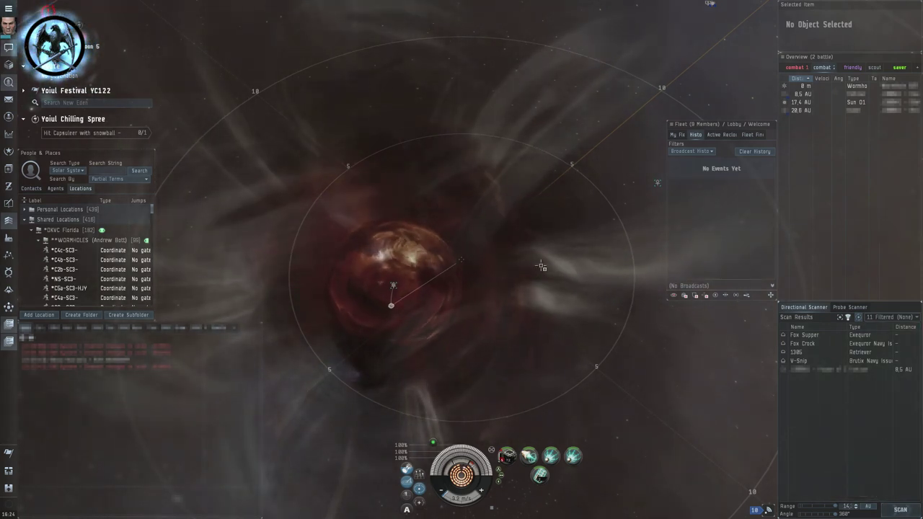
click(815, 95)
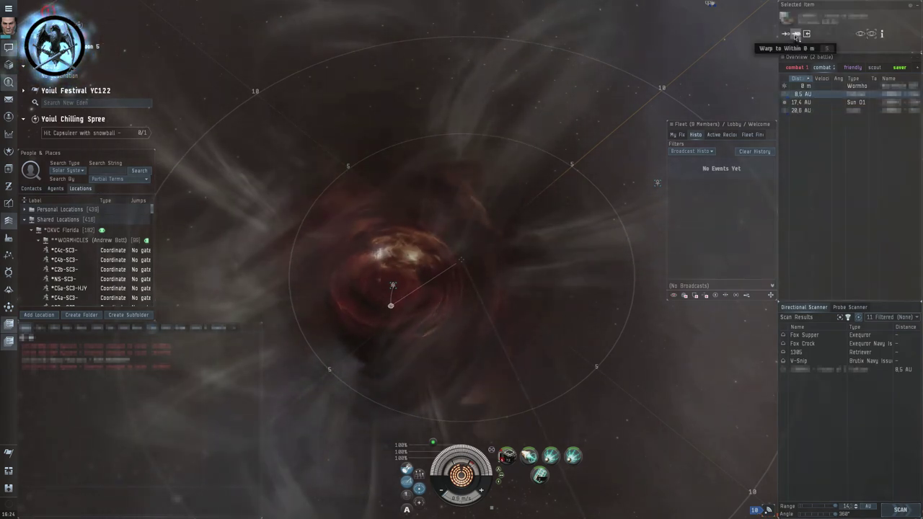
click(796, 34)
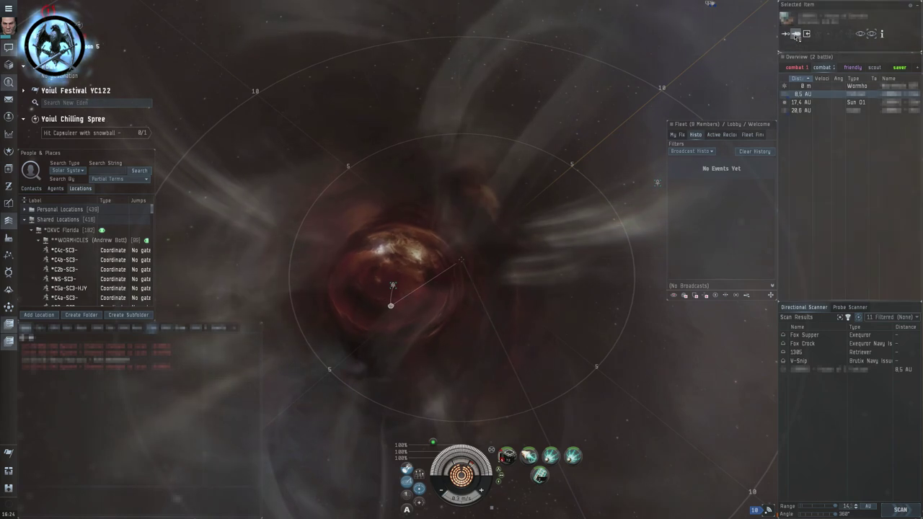
- Check the ship inventory's Drone Bay, then close the inventory window
click(407, 469)
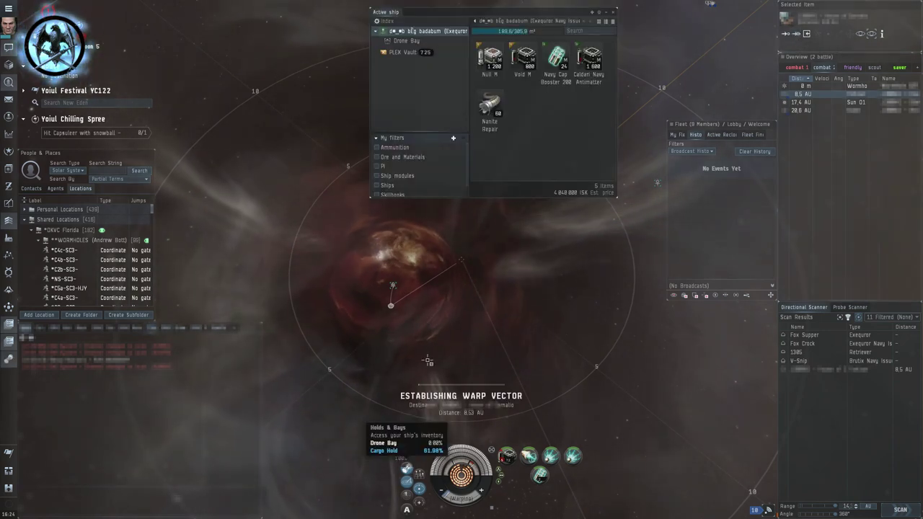
click(414, 43)
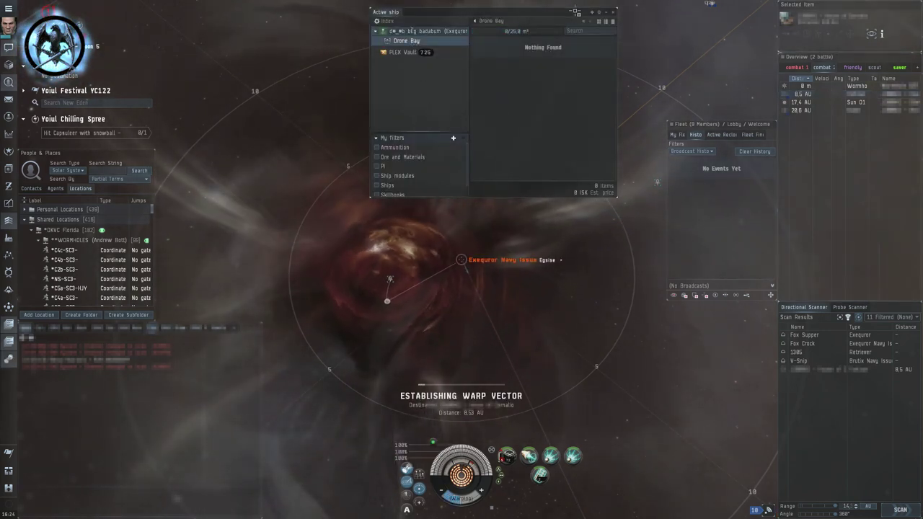
click(613, 13)
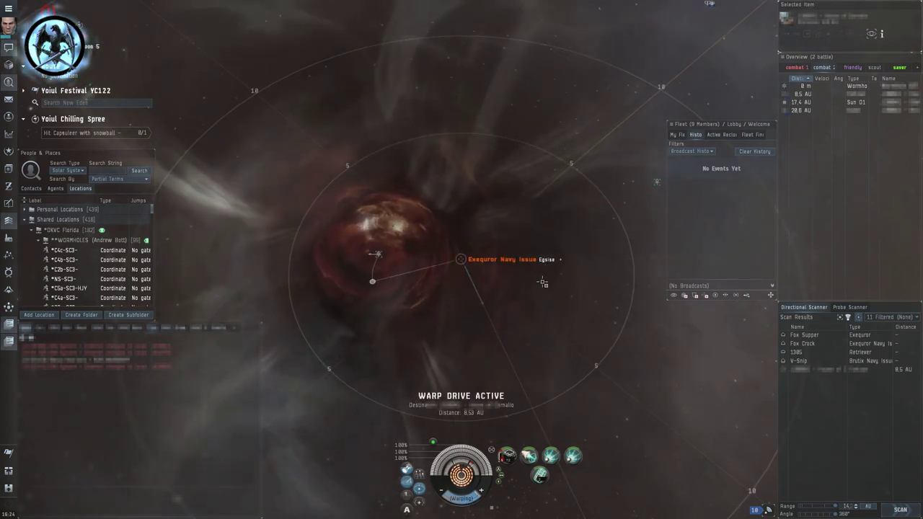